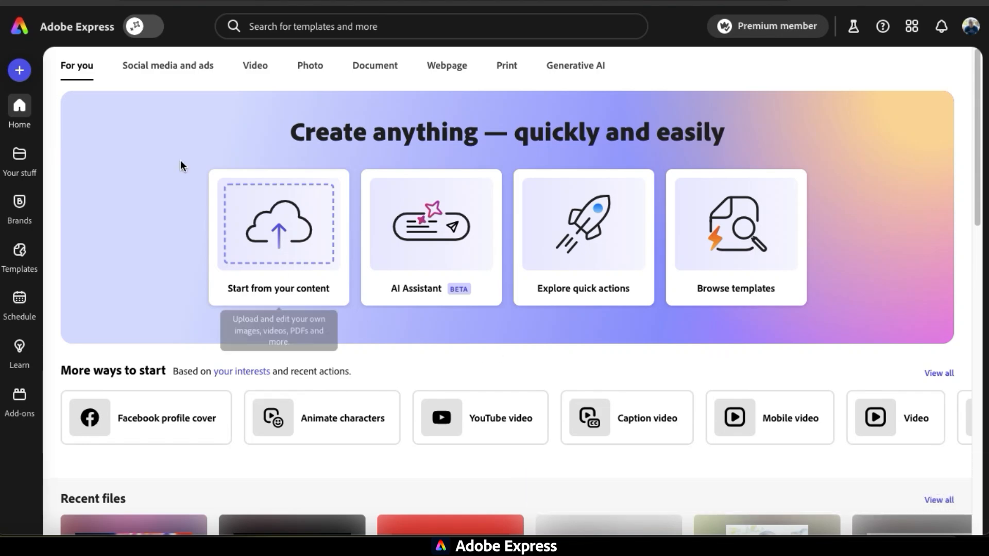
Start the Remove background quick action and upload 1.jpg from the graphics folder
{"action": "left_click", "coordinate": [19, 76]}
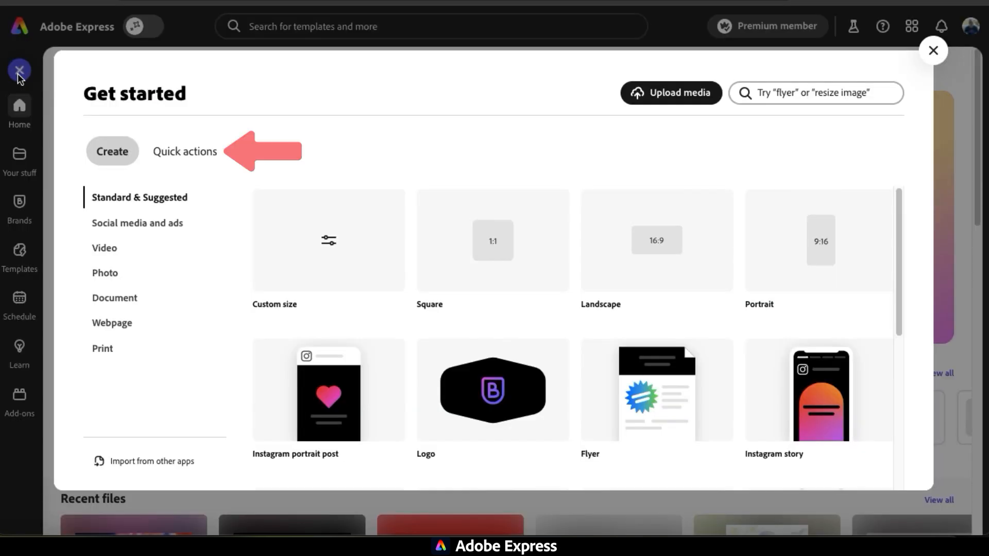
{"action": "left_click", "coordinate": [175, 165]}
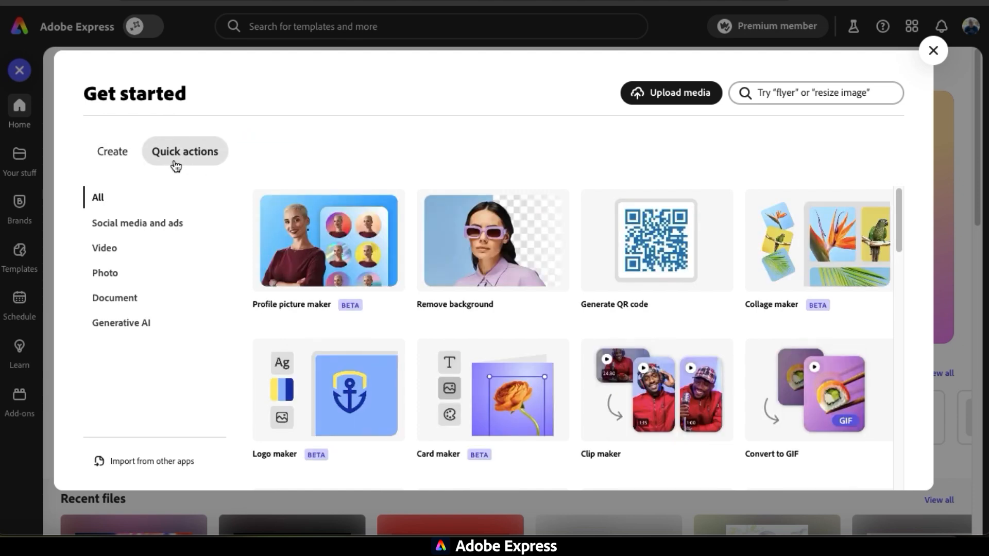
{"action": "left_click", "coordinate": [482, 266]}
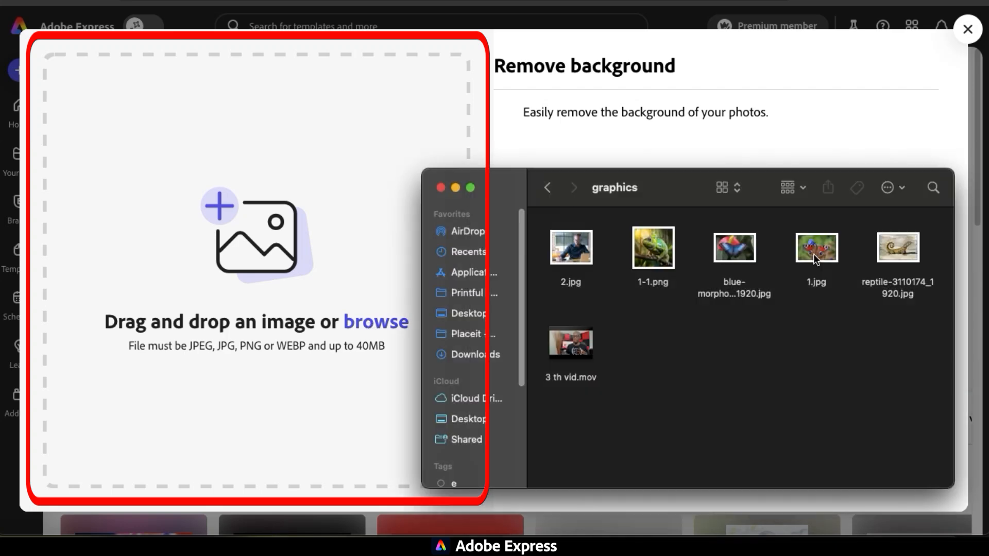
{"action": "left_click_drag", "start_coordinate": [817, 251], "coordinate": [251, 256]}
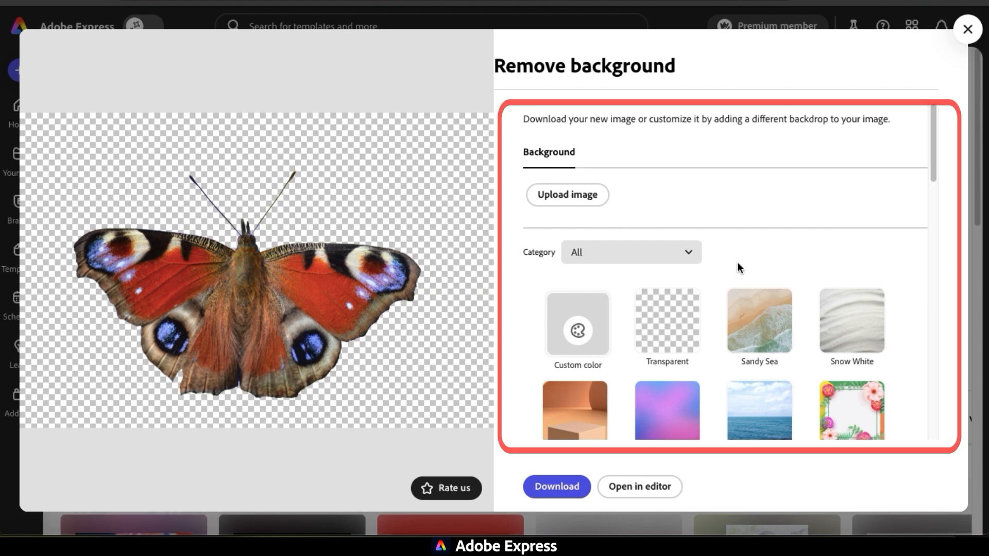
Try the Avatar Jungle backdrop from the Jungle category behind the butterfly
{"action": "scroll", "coordinate": [773, 257], "scroll_direction": "down", "scroll_amount": 1}
{"action": "scroll", "coordinate": [812, 258], "scroll_direction": "down", "scroll_amount": 3}
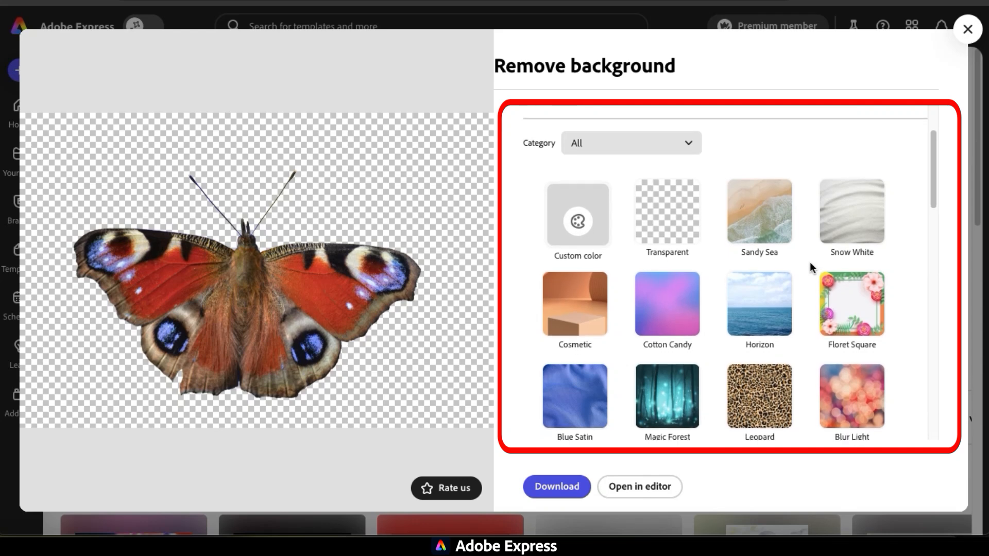
{"action": "left_click", "coordinate": [690, 152]}
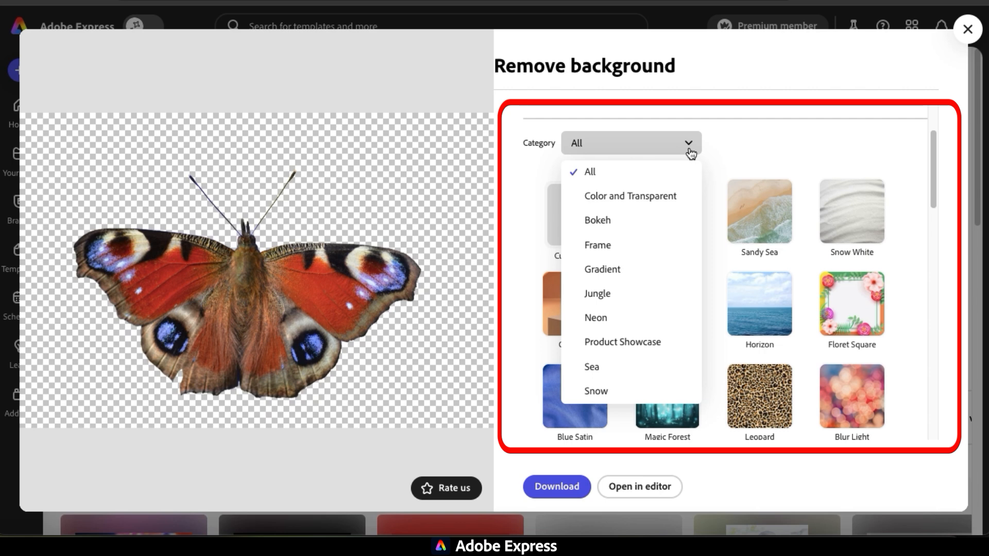
{"action": "left_click", "coordinate": [655, 299]}
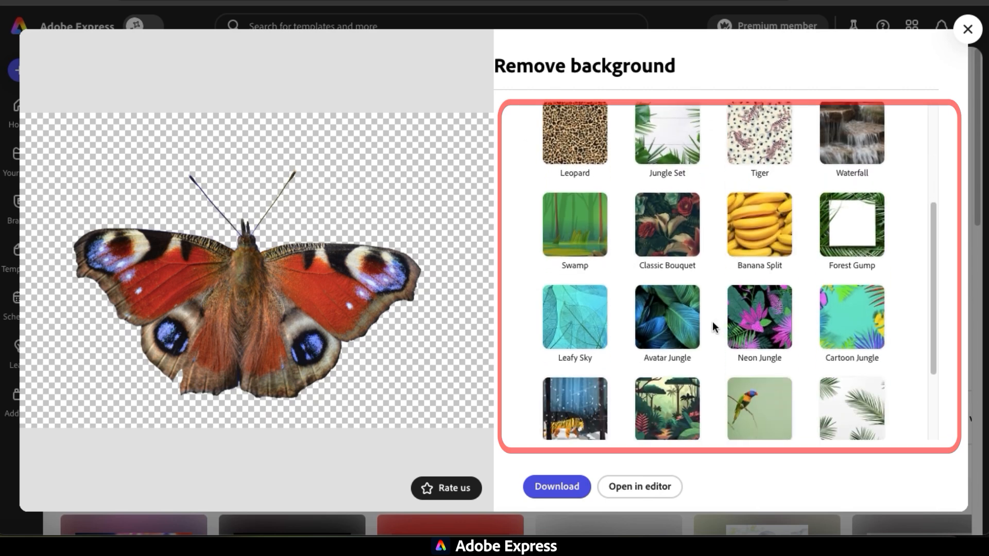
{"action": "left_click", "coordinate": [689, 329]}
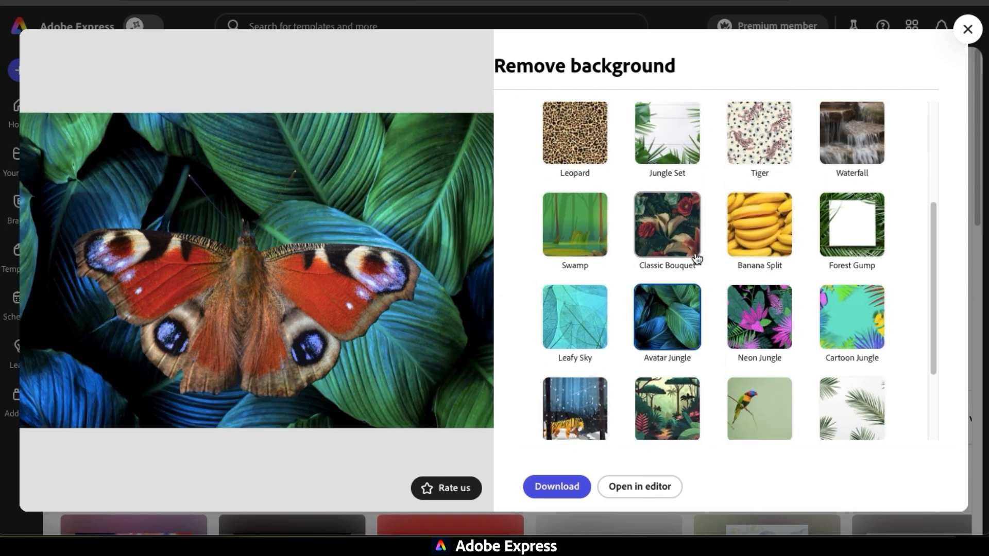
Apply the Fading Sweetness backdrop behind the butterfly and download the image
{"action": "scroll", "coordinate": [703, 286], "scroll_direction": "down", "scroll_amount": 5}
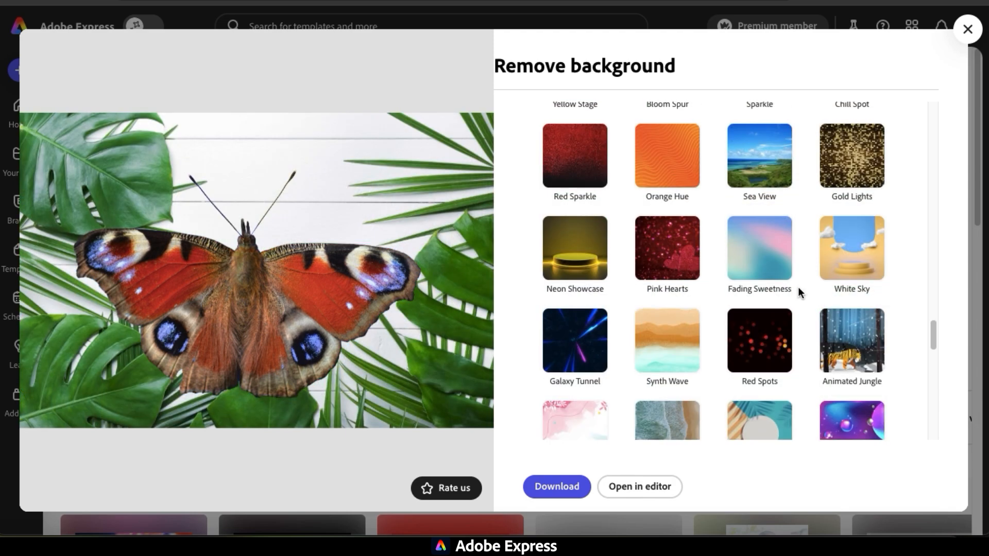
{"action": "left_click", "coordinate": [738, 241]}
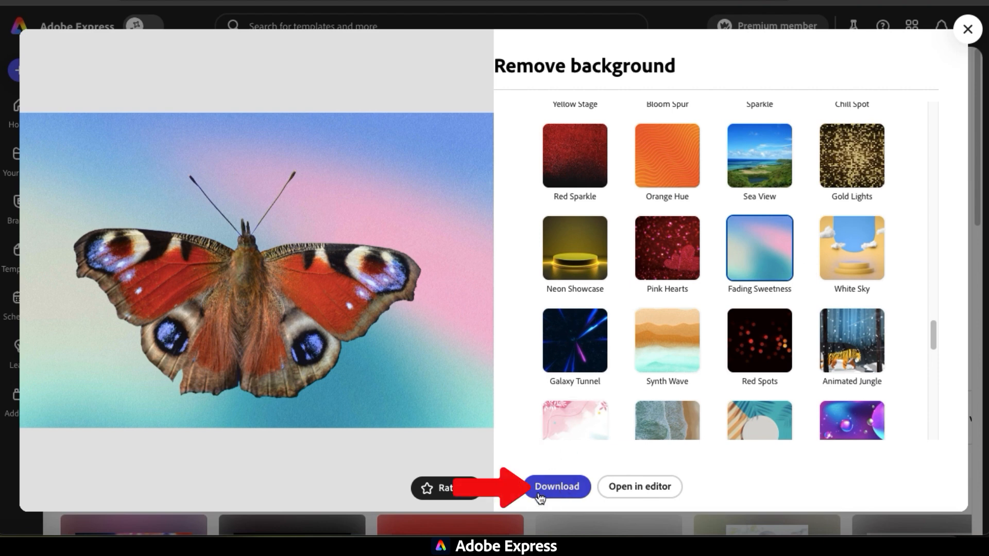
{"action": "left_click", "coordinate": [567, 489]}
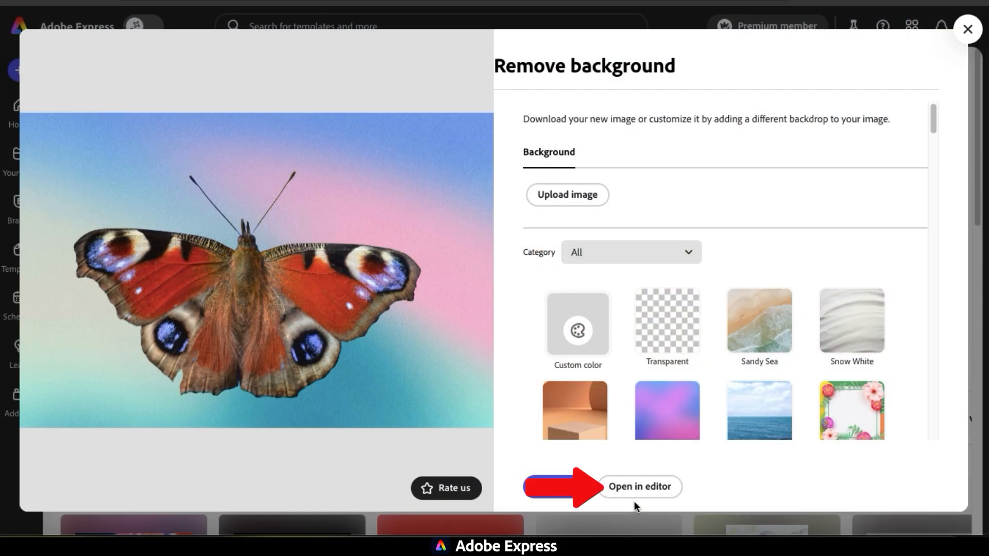
Open the butterfly image in the editor, then shrink the butterfly and place it in the canvas's upper right area
{"action": "left_click", "coordinate": [643, 487]}
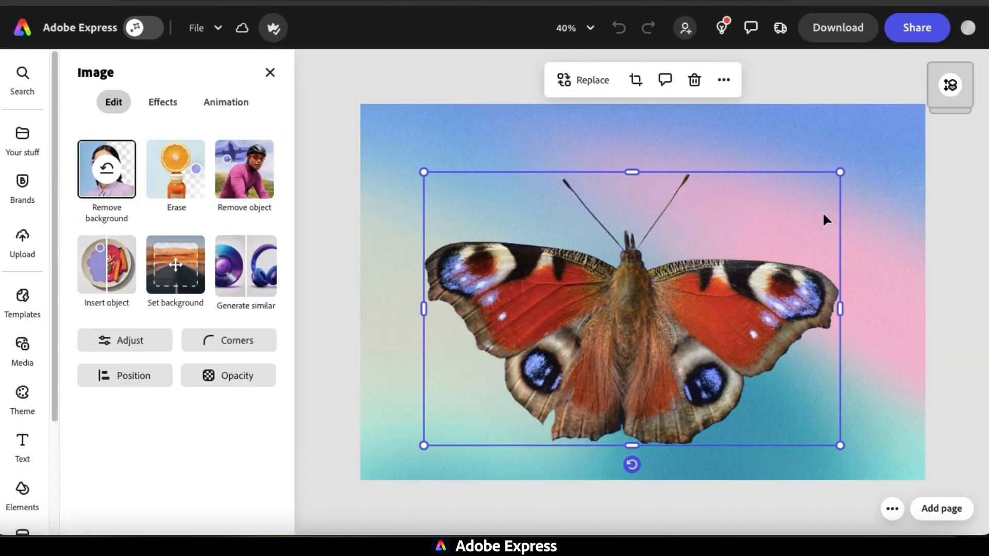
{"action": "mouse_move", "coordinate": [724, 275]}
{"action": "left_mouse_down"}
{"action": "mouse_move", "coordinate": [788, 250]}
{"action": "mouse_move", "coordinate": [714, 264]}
{"action": "left_mouse_up"}
{"action": "left_click_drag", "start_coordinate": [836, 169], "coordinate": [746, 233]}
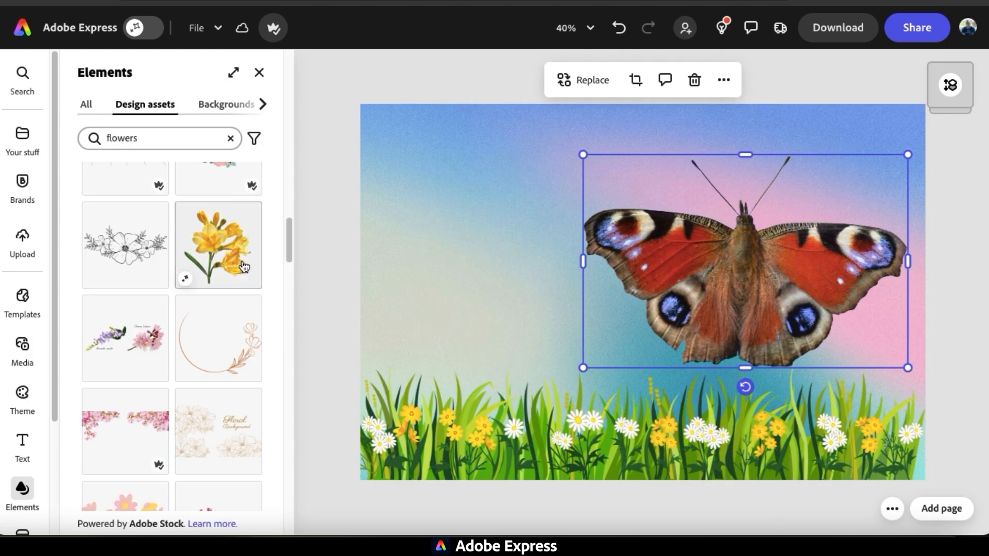
Add the yellow flower graphic to the left of the butterfly and close the layer stack
{"action": "left_click", "coordinate": [221, 216]}
{"action": "left_click_drag", "start_coordinate": [631, 286], "coordinate": [412, 228]}
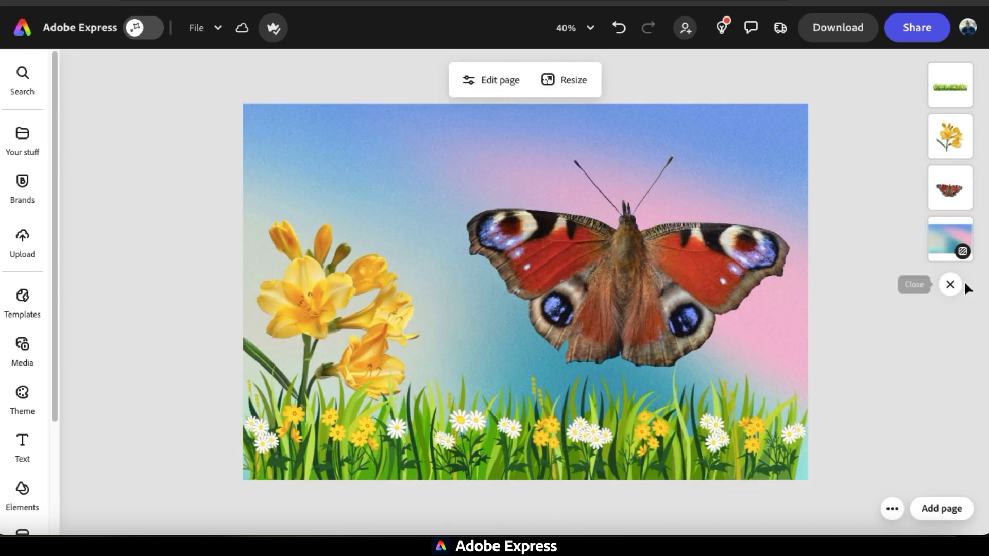
{"action": "left_click", "coordinate": [958, 283]}
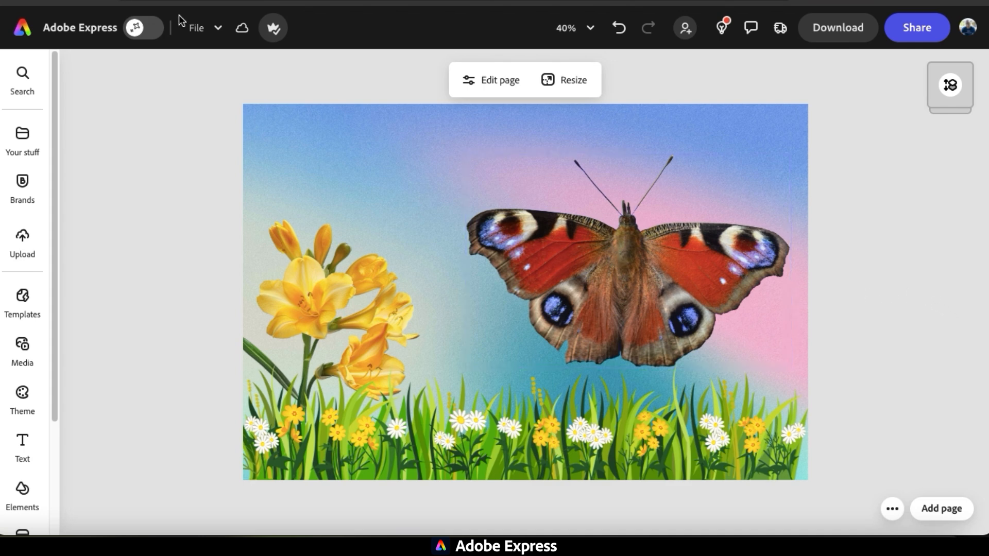
Leave the butterfly design and add Profile 1.png from the graphics folder to the artificial intelligence business post
{"action": "left_click", "coordinate": [23, 35]}
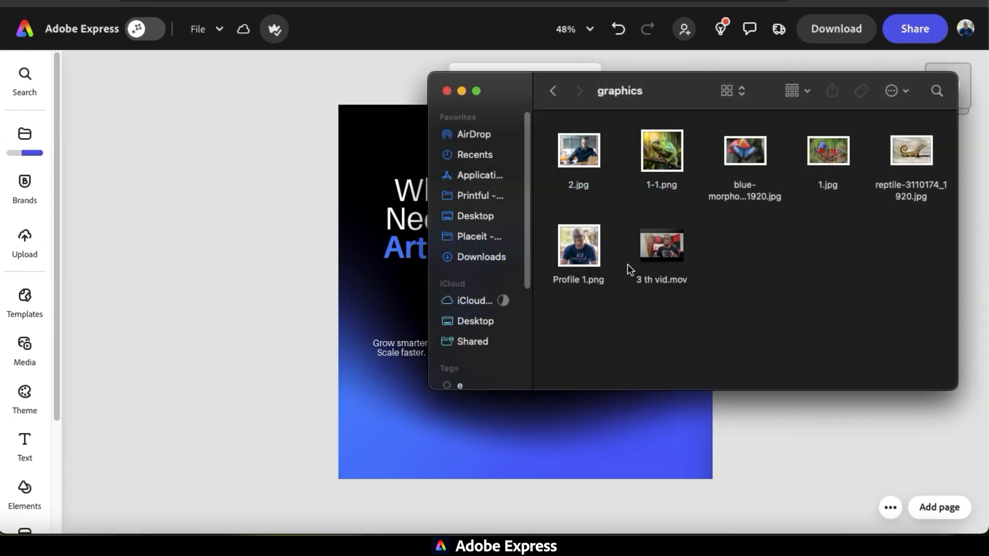
{"action": "left_click", "coordinate": [579, 249]}
{"action": "left_click_drag", "start_coordinate": [579, 250], "coordinate": [407, 326]}
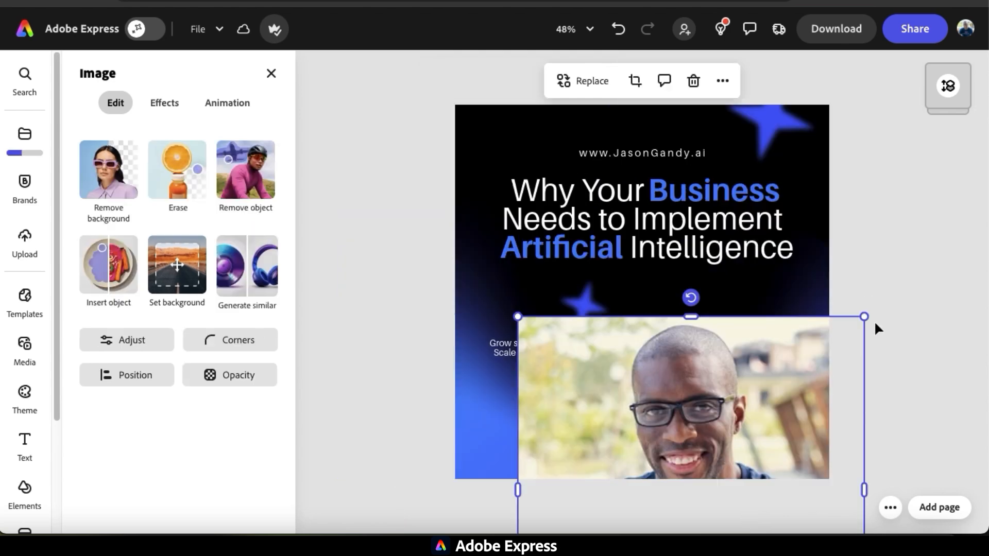
Scale down the portrait photo and center it at the post's lower edge, below the headline
{"action": "left_click_drag", "start_coordinate": [737, 332], "coordinate": [704, 223]}
{"action": "left_click_drag", "start_coordinate": [476, 134], "coordinate": [598, 283]}
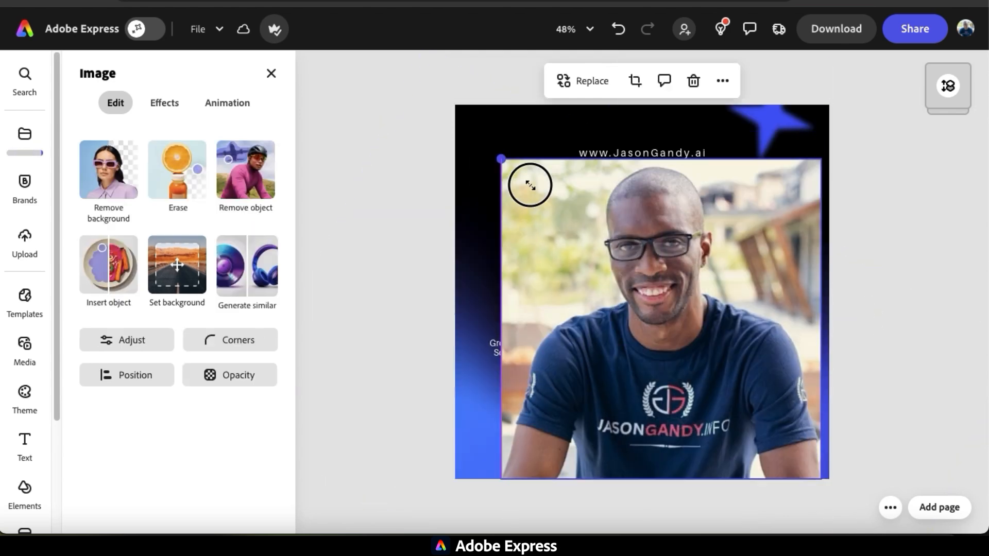
{"action": "left_click_drag", "start_coordinate": [711, 326], "coordinate": [641, 330]}
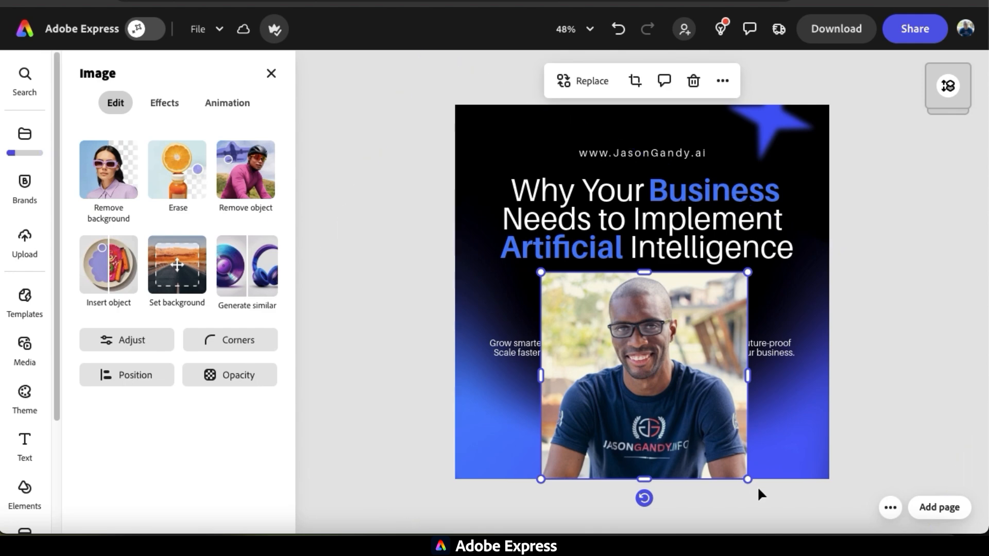
Remove the background from the portrait photo in the post
{"action": "left_click", "coordinate": [879, 379]}
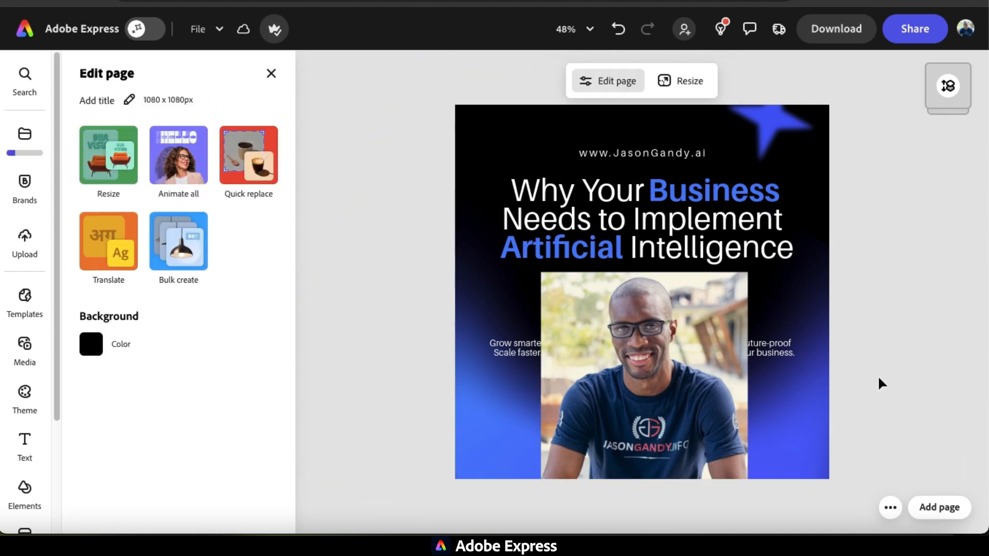
{"action": "left_click", "coordinate": [645, 334]}
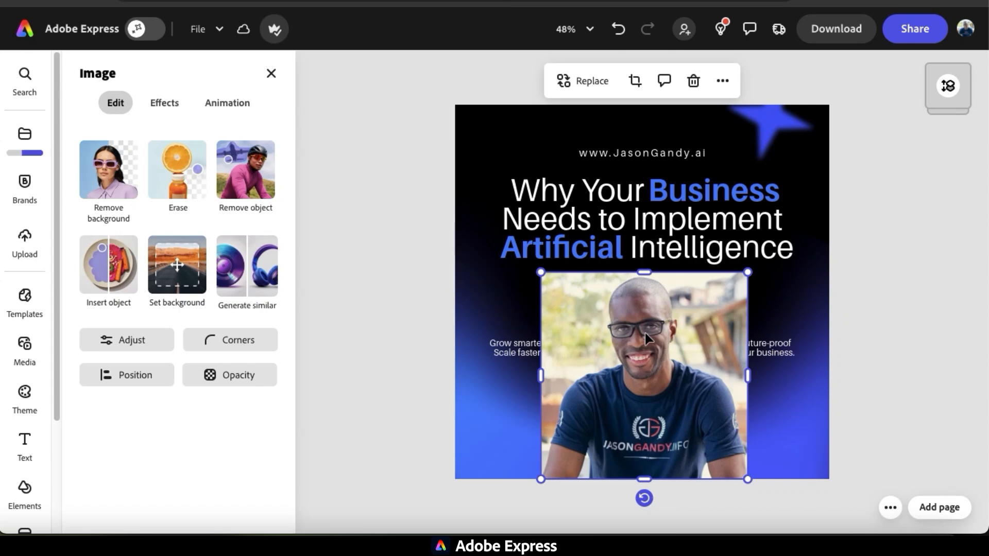
{"action": "left_click", "coordinate": [113, 181]}
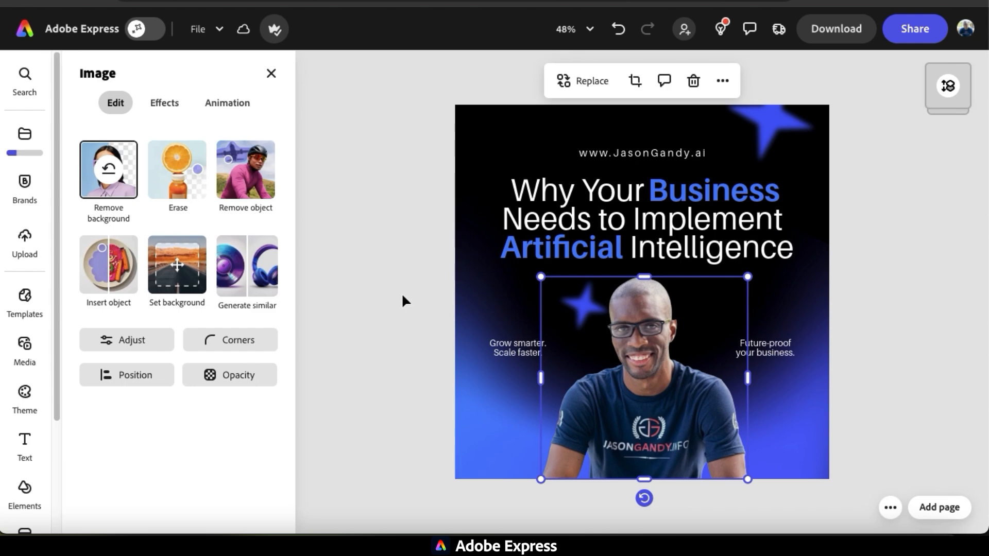
Enlarge the cut-out portrait to fill the area below the headline, extending past the post's lower edge
{"action": "left_click_drag", "start_coordinate": [541, 480], "coordinate": [497, 532]}
{"action": "left_click_drag", "start_coordinate": [608, 367], "coordinate": [624, 364]}
{"action": "left_click_drag", "start_coordinate": [765, 272], "coordinate": [795, 250]}
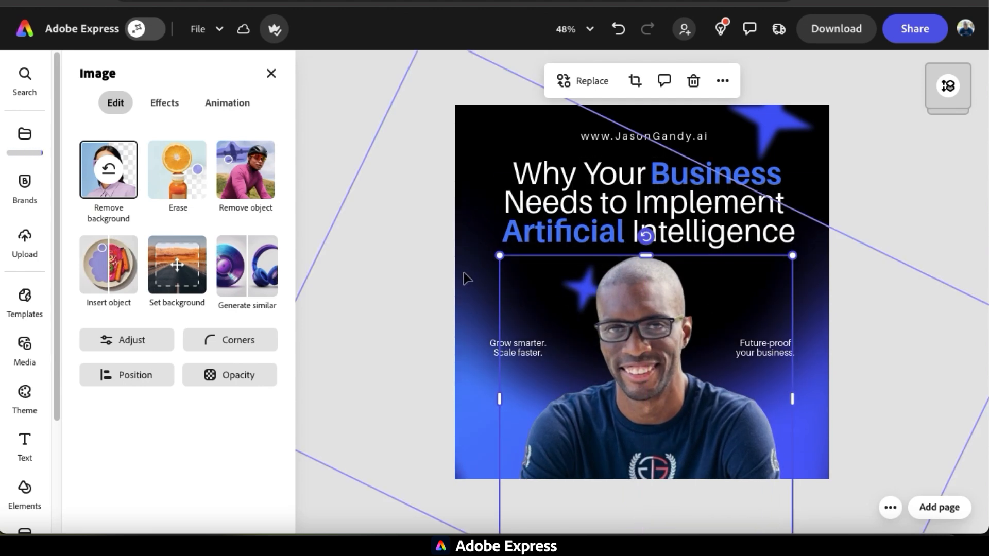
Try the Color punch, Shadow, Portrait and Golden hour filters and the Tint tone on the portrait, resetting both effects to None
{"action": "left_click", "coordinate": [163, 105]}
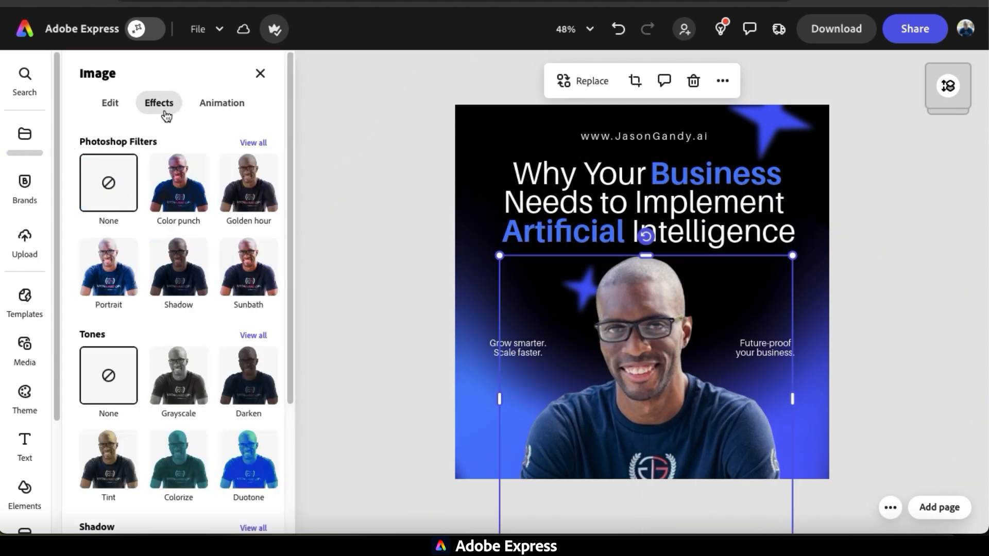
{"action": "left_click", "coordinate": [190, 204]}
{"action": "left_click", "coordinate": [175, 268]}
{"action": "left_click", "coordinate": [105, 281]}
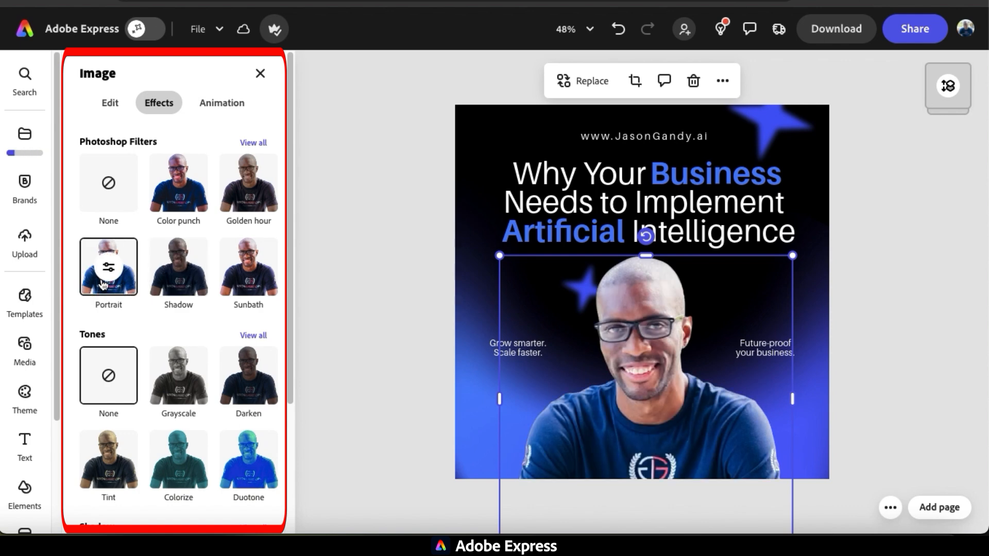
{"action": "left_click", "coordinate": [250, 195]}
{"action": "left_click", "coordinate": [109, 186]}
{"action": "left_click", "coordinate": [117, 461]}
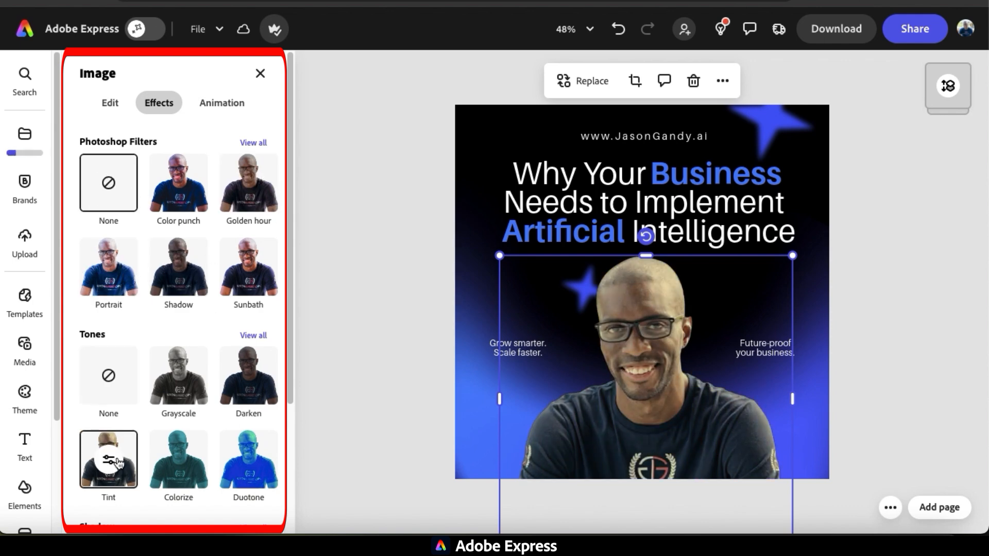
{"action": "left_click", "coordinate": [130, 393]}
Apply the Glow shadow effect to the portrait and set its Sharpen adjustment to 8
{"action": "scroll", "coordinate": [149, 337], "scroll_direction": "down", "scroll_amount": 3}
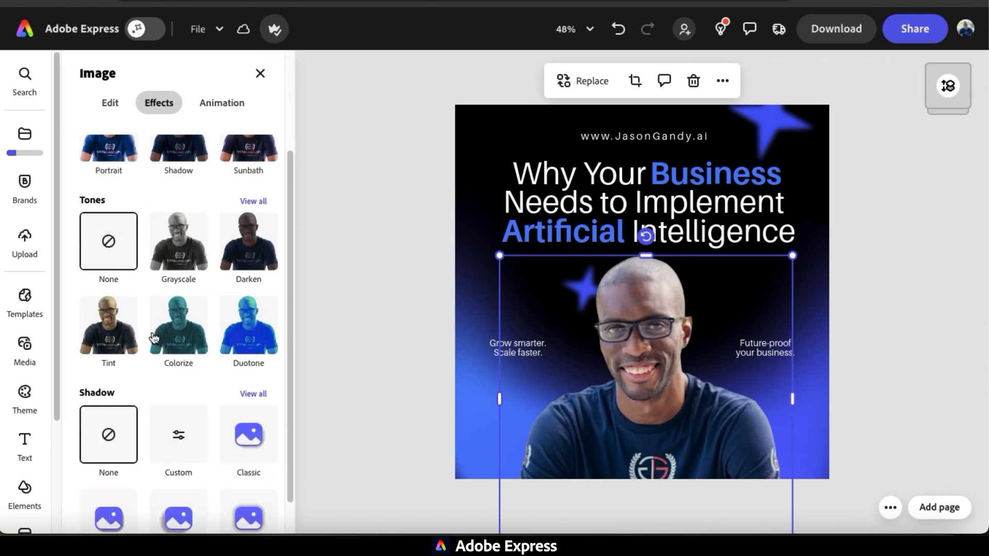
{"action": "left_click", "coordinate": [242, 410]}
{"action": "left_click", "coordinate": [155, 491]}
{"action": "left_click", "coordinate": [101, 493]}
{"action": "left_click", "coordinate": [262, 483]}
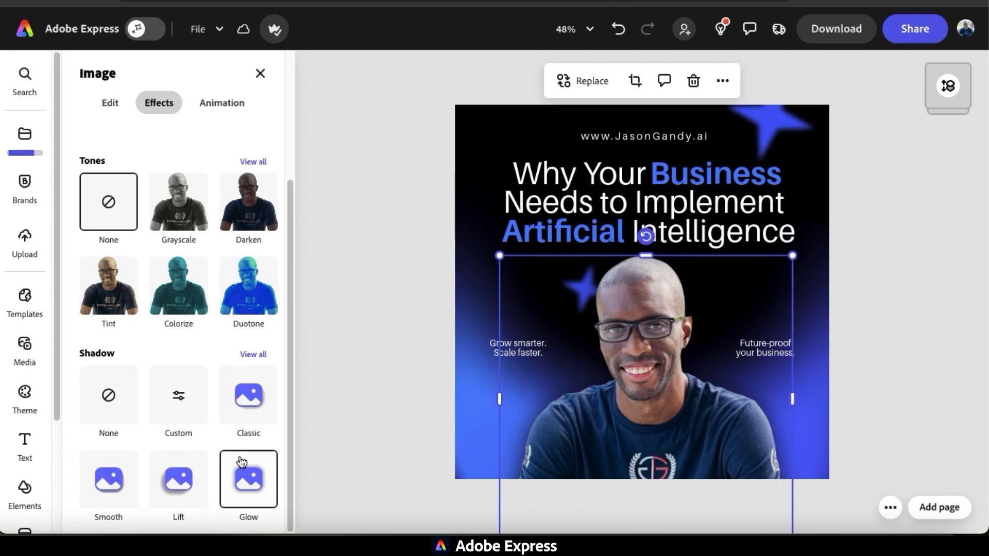
{"action": "left_click_drag", "start_coordinate": [93, 400], "coordinate": [101, 401]}
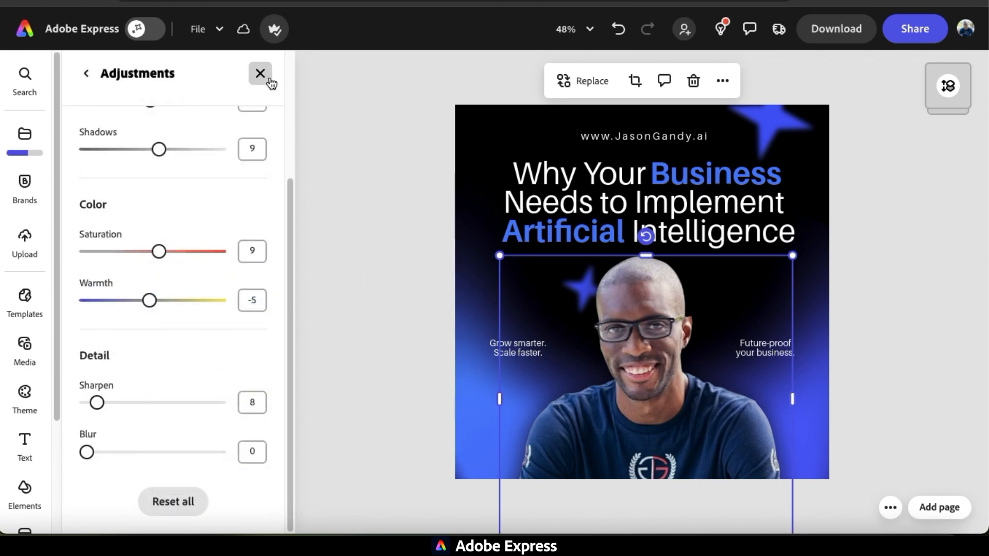
{"action": "left_click", "coordinate": [262, 75]}
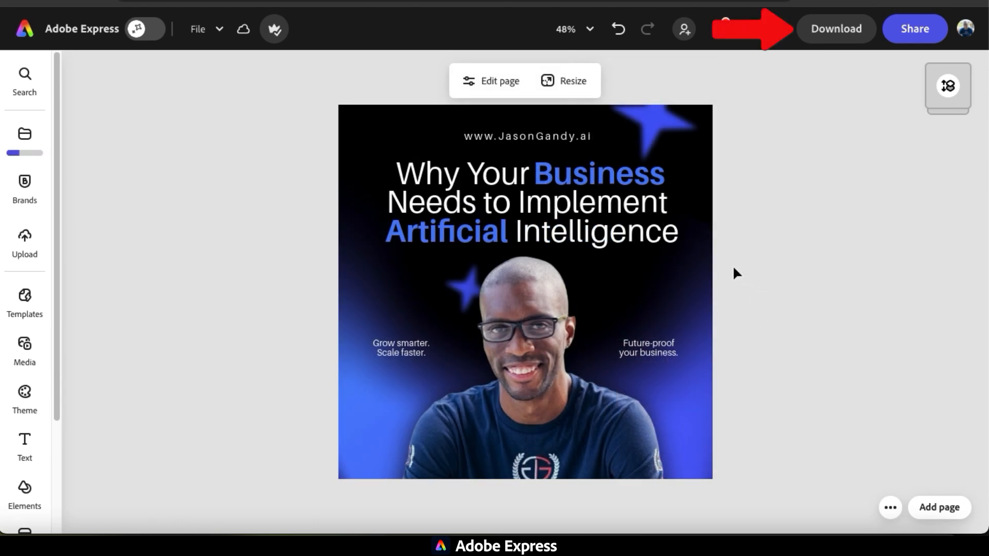
Open the download options for the finished post
{"action": "left_click", "coordinate": [852, 37]}
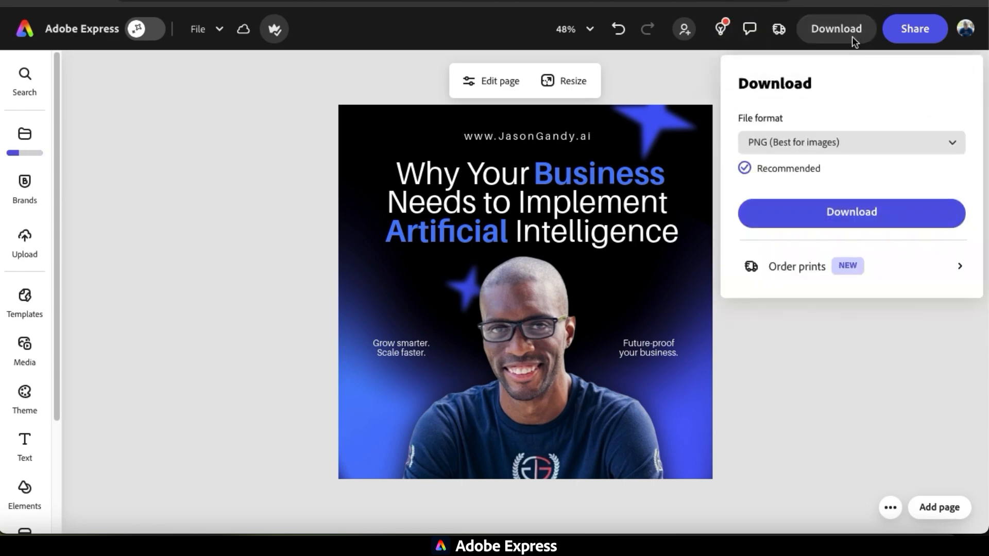
{"action": "left_click", "coordinate": [858, 266]}
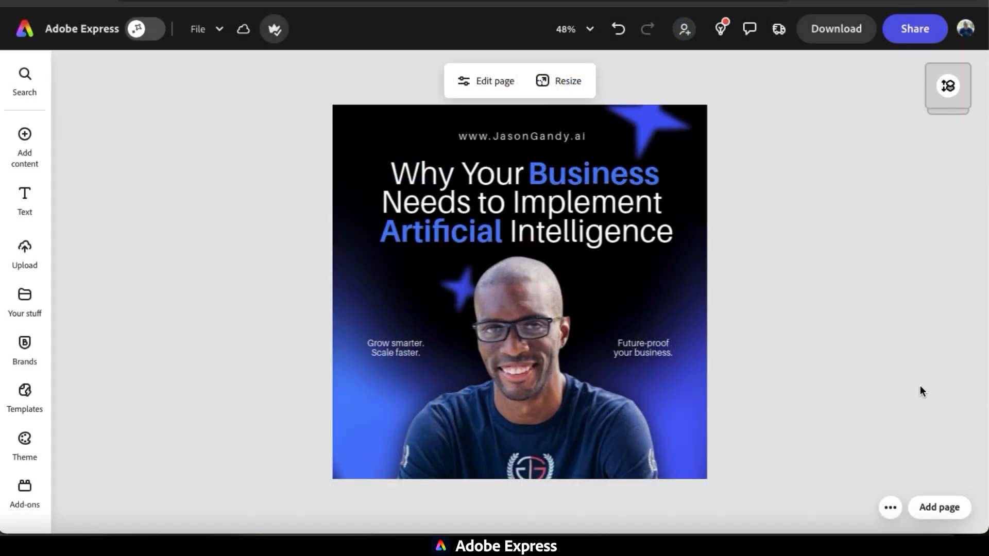
Add a new custom-size page of 1920 x 1080 px to the design
{"action": "left_click", "coordinate": [944, 516]}
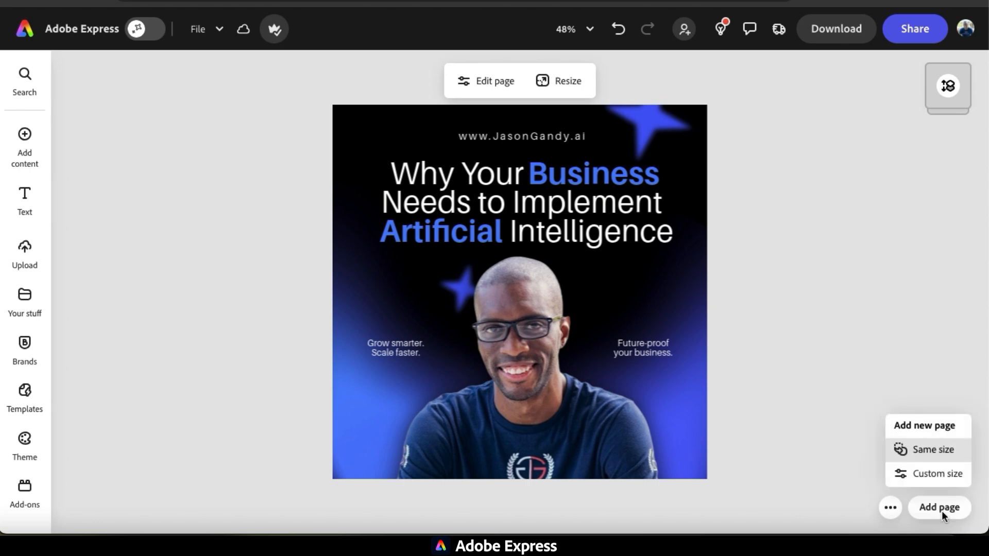
{"action": "left_click", "coordinate": [937, 473]}
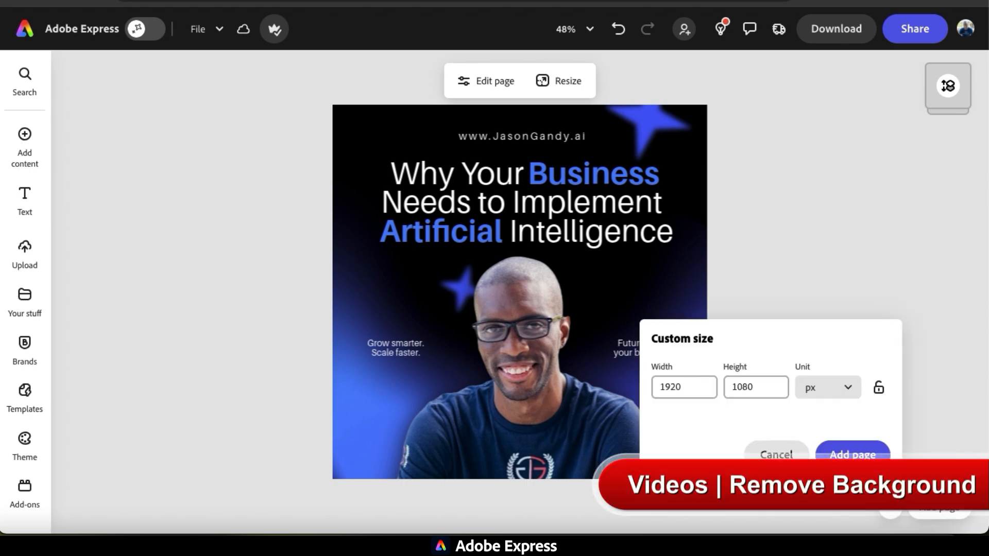
{"action": "left_click", "coordinate": [853, 455]}
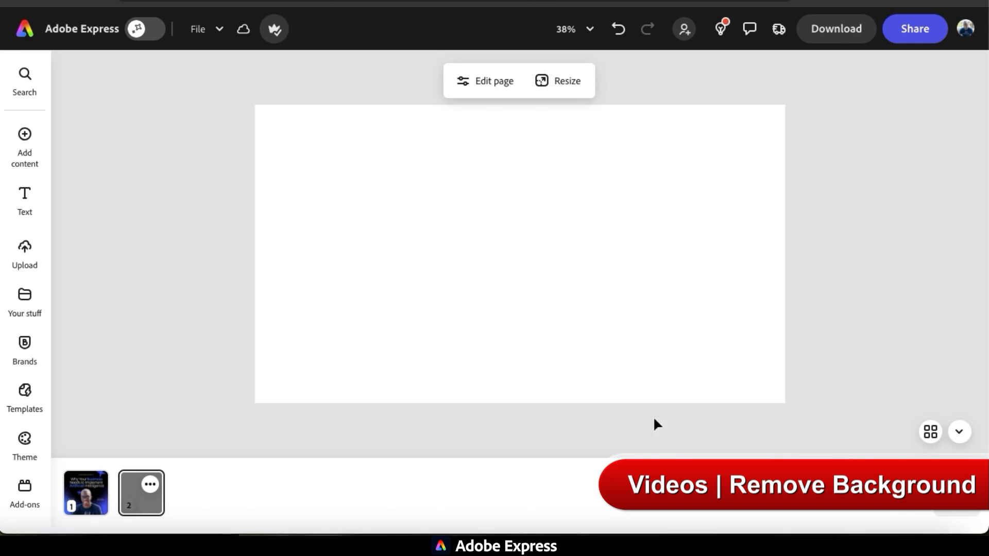
Place the 32 th vid.mp4 clip from the graphics folder on the blank page and preview its playback
{"action": "left_click", "coordinate": [907, 544]}
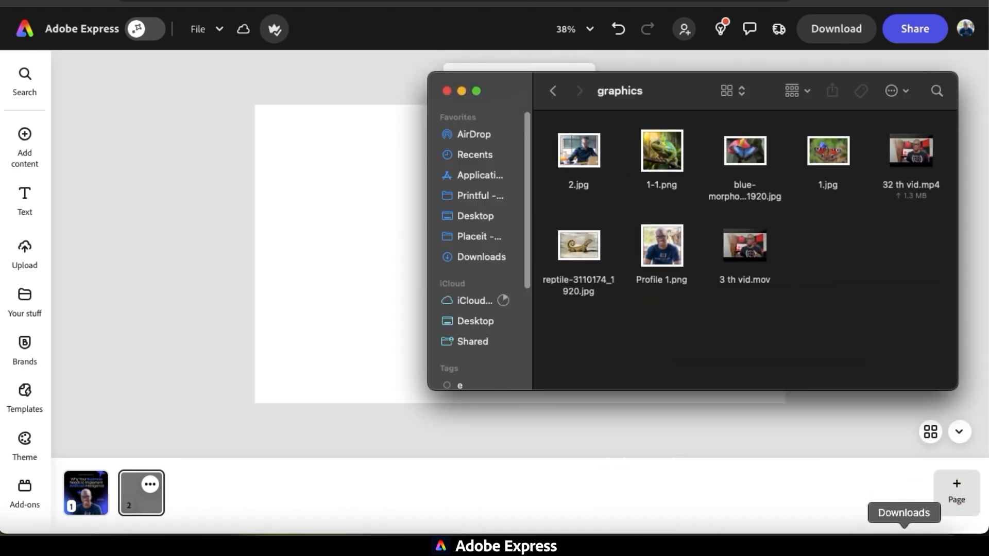
{"action": "left_click_drag", "start_coordinate": [901, 150], "coordinate": [352, 222]}
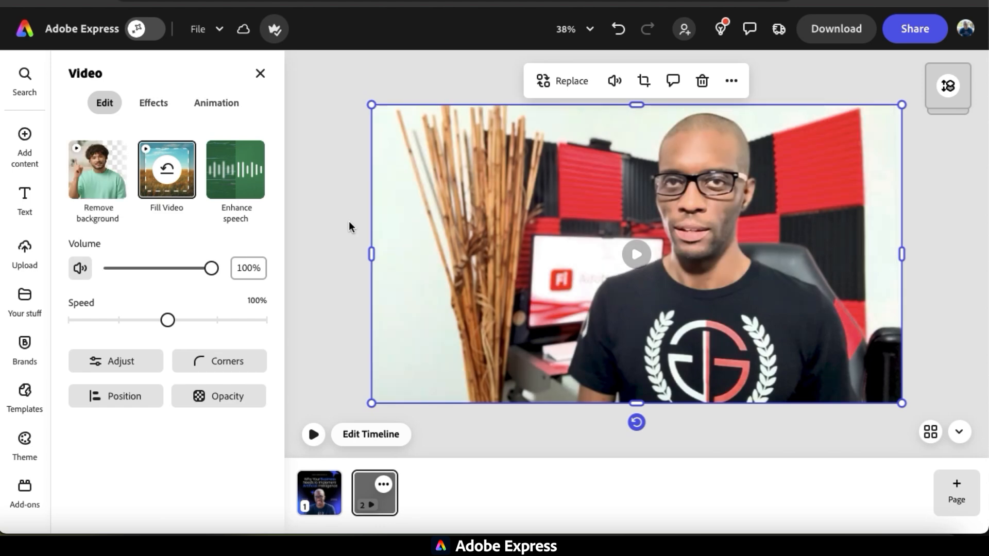
{"action": "left_click", "coordinate": [630, 255]}
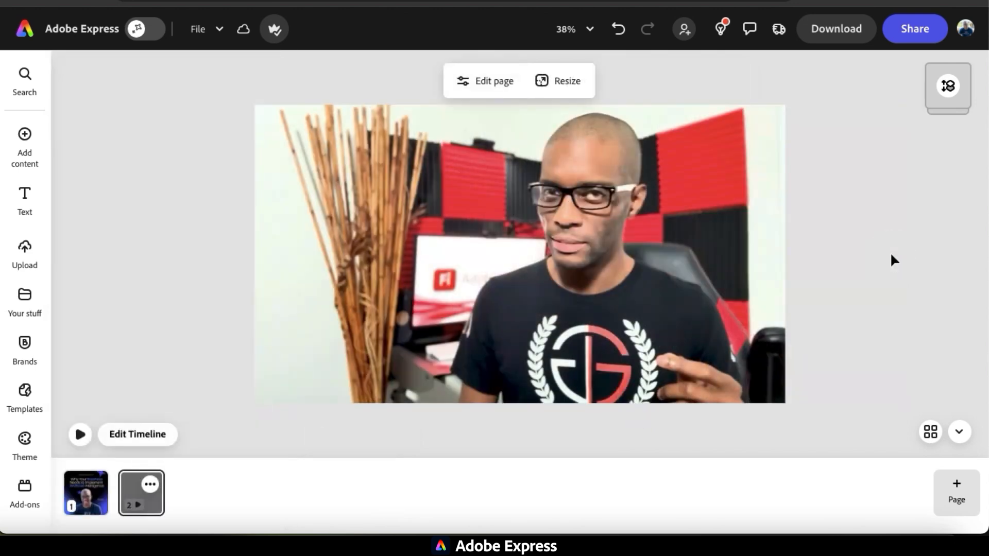
Remove the background from the placed video and preview the cut-out clip
{"action": "left_click", "coordinate": [680, 271]}
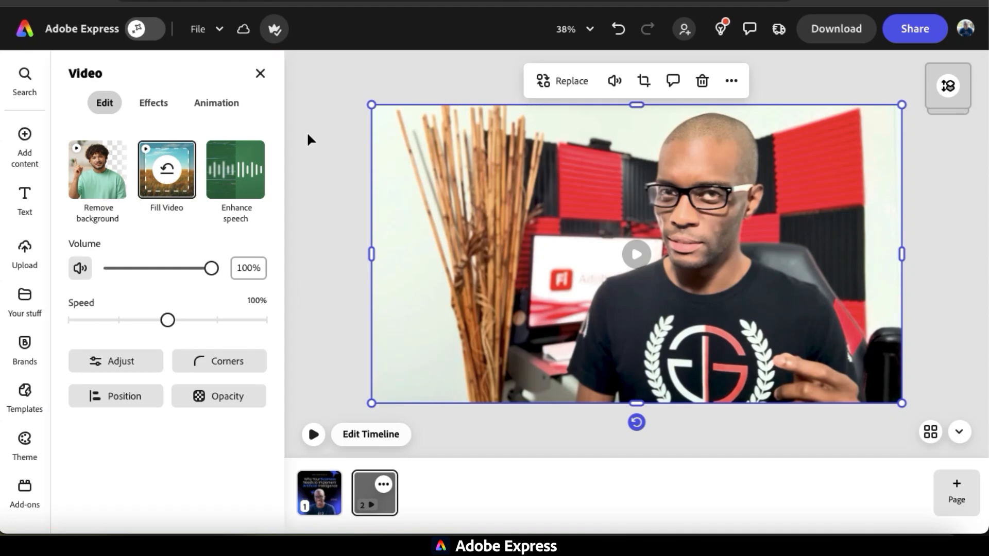
{"action": "left_click", "coordinate": [106, 184]}
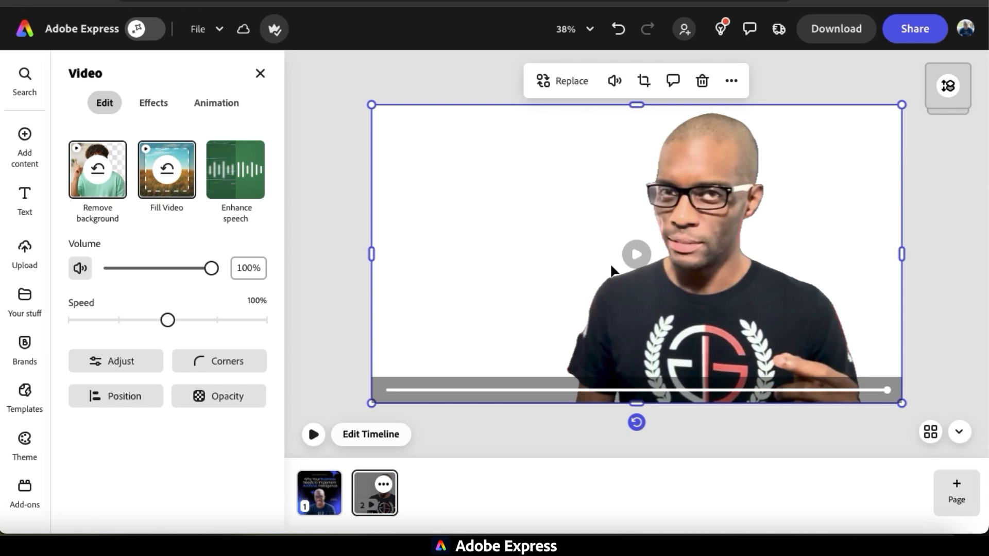
{"action": "left_click", "coordinate": [643, 261]}
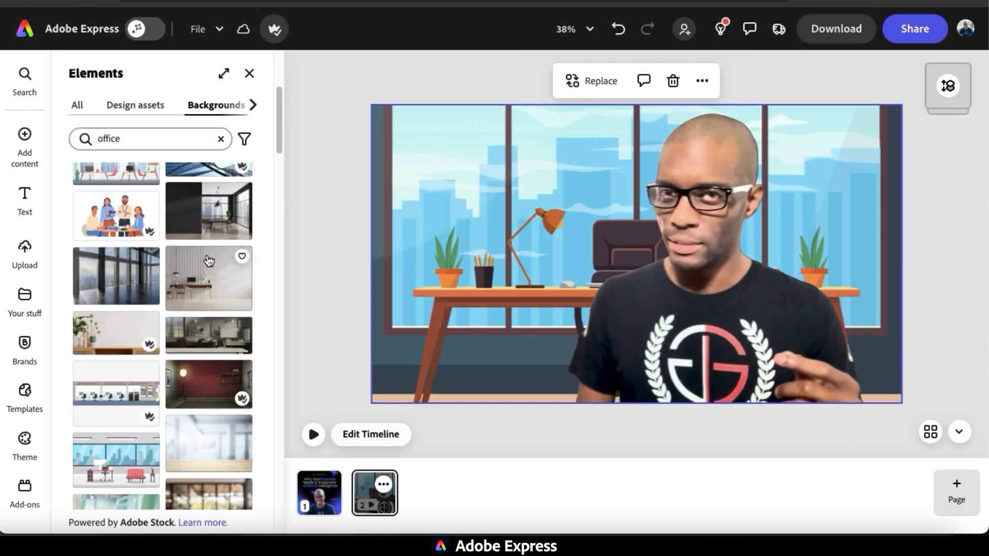
Try several office backgrounds behind the video and keep the room with the lit floor lamp, desk and yellow chair
{"action": "left_click", "coordinate": [205, 208]}
{"action": "left_click", "coordinate": [207, 393]}
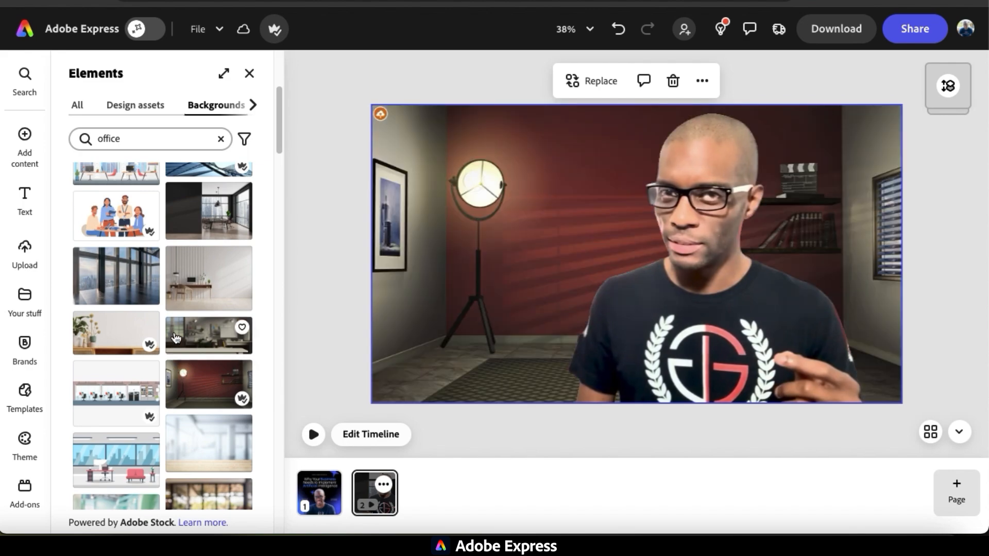
{"action": "scroll", "coordinate": [176, 341], "scroll_direction": "down", "scroll_amount": 4}
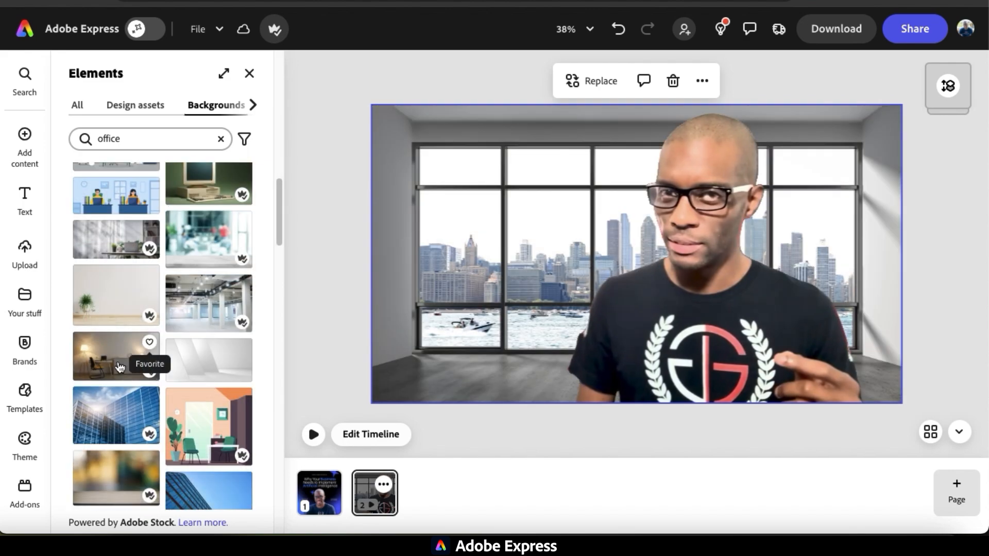
{"action": "left_click", "coordinate": [114, 363]}
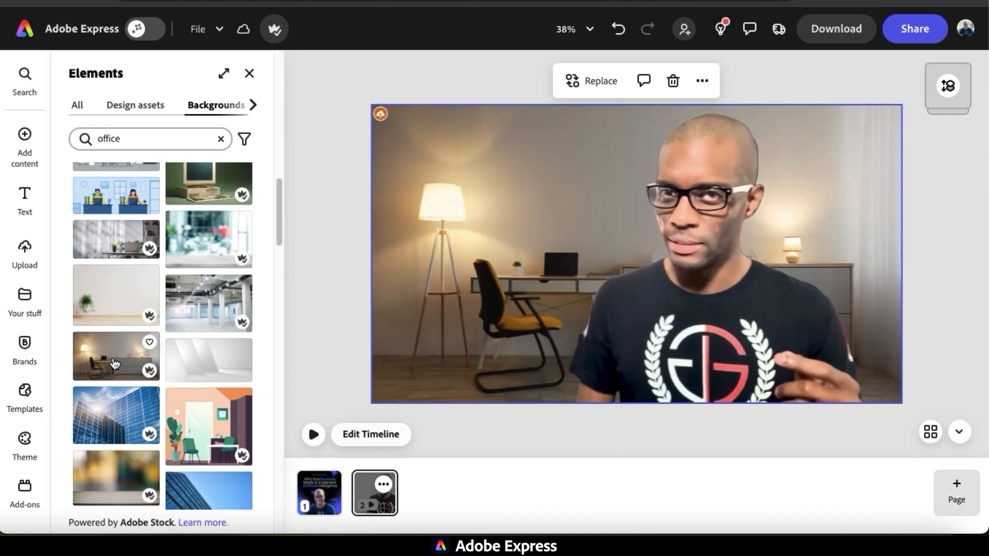
{"action": "left_click", "coordinate": [249, 73]}
Try smaller sizes for the cut-out video, then scale it to full page height and centre the presenter on the page
{"action": "left_click", "coordinate": [591, 243]}
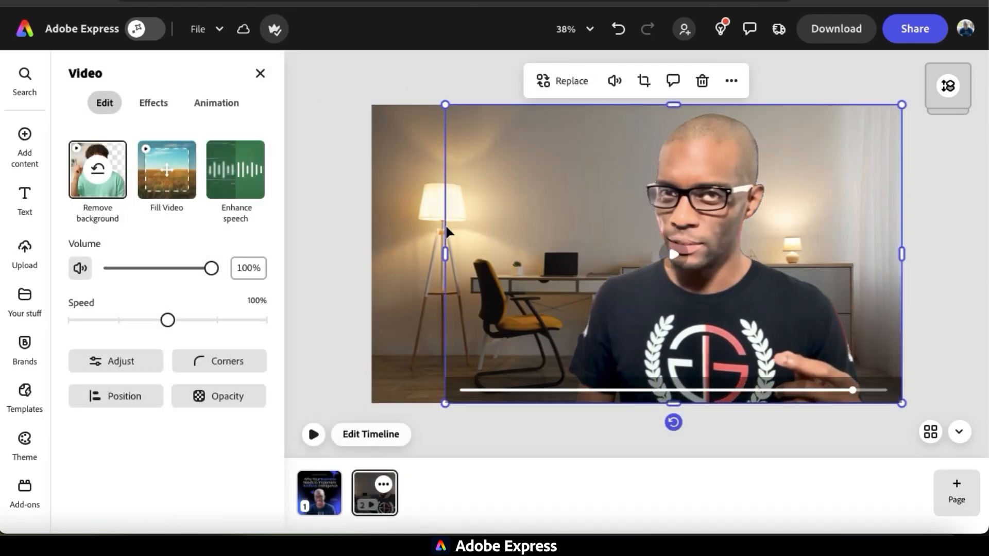
{"action": "left_click_drag", "start_coordinate": [445, 103], "coordinate": [614, 160]}
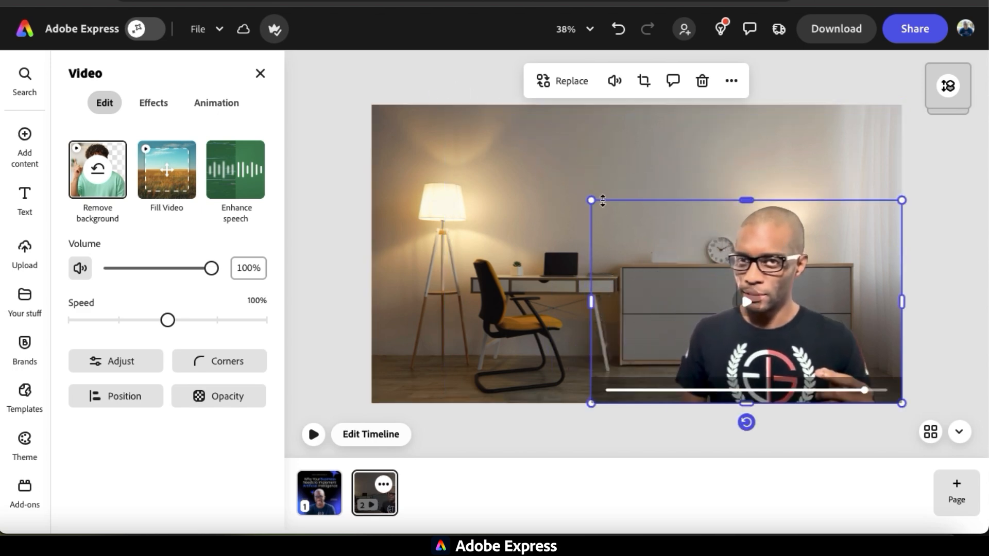
{"action": "left_click_drag", "start_coordinate": [593, 200], "coordinate": [740, 257]}
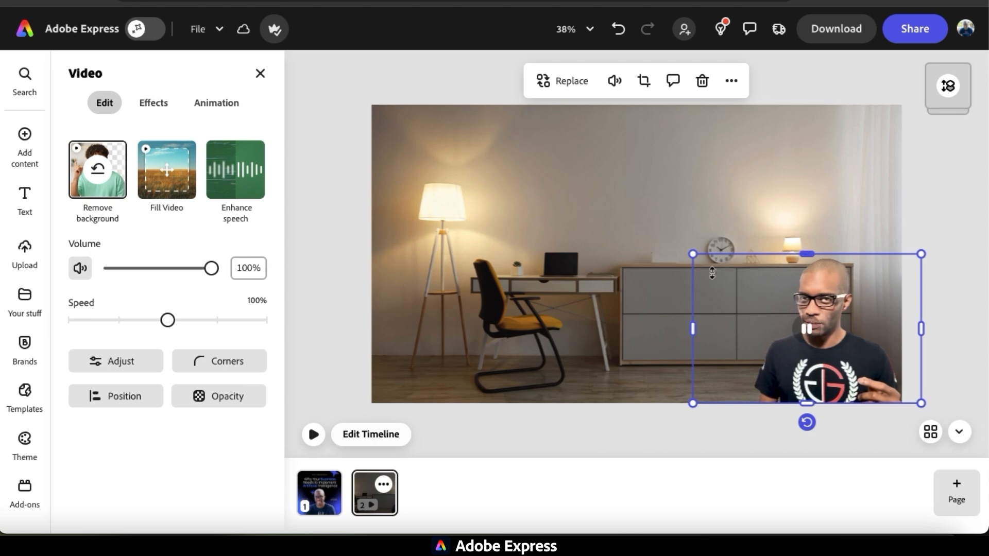
{"action": "left_click_drag", "start_coordinate": [693, 253], "coordinate": [430, 178]}
{"action": "left_click_drag", "start_coordinate": [685, 198], "coordinate": [574, 191]}
Try the Grayscale, Darken and Duotone tones on the video, resetting the tone to None
{"action": "left_click", "coordinate": [154, 102]}
{"action": "left_click", "coordinate": [167, 178]}
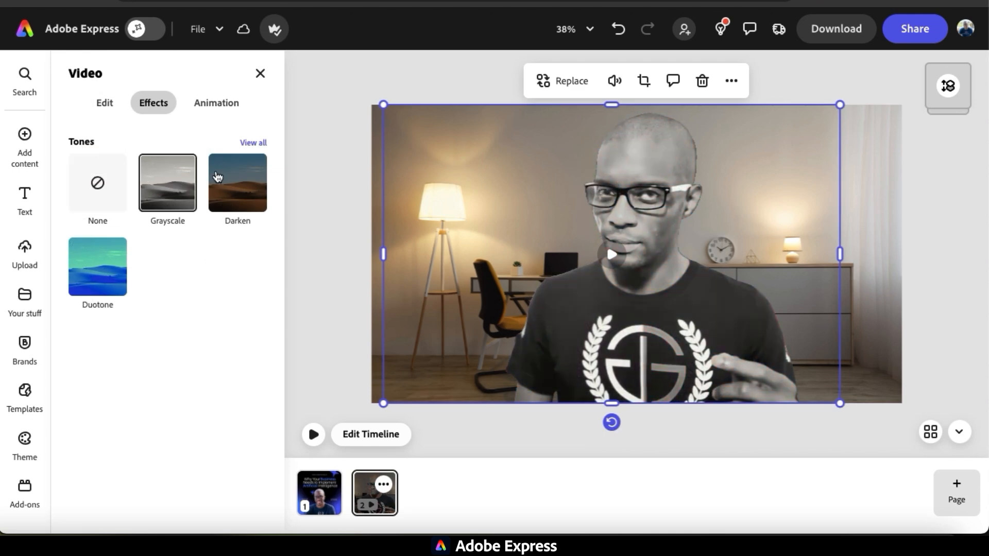
{"action": "left_click", "coordinate": [220, 177]}
{"action": "left_click", "coordinate": [118, 256]}
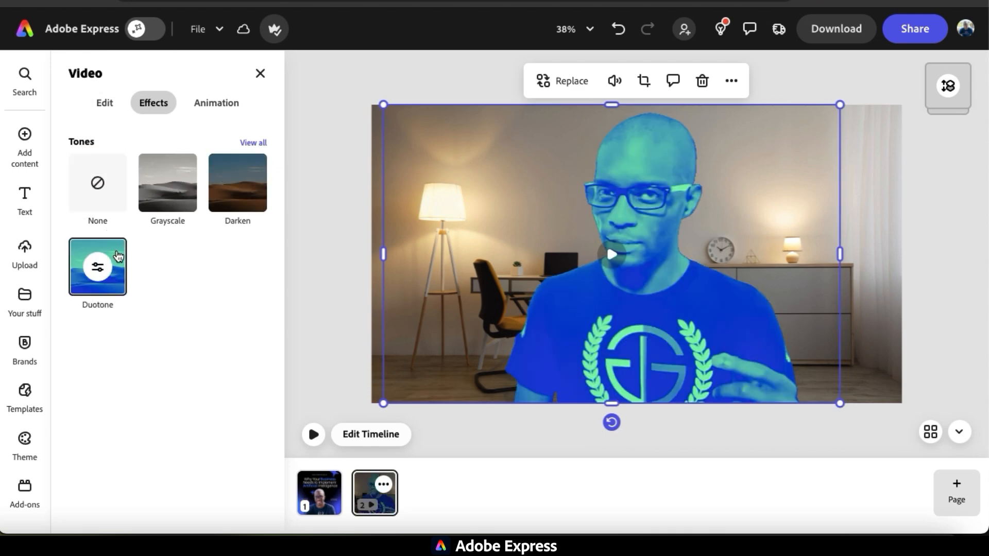
{"action": "left_click", "coordinate": [113, 212]}
Fine-tune the video's Contrast, Brightness, Highlights and Shadows adjustments
{"action": "left_click_drag", "start_coordinate": [141, 175], "coordinate": [137, 195]}
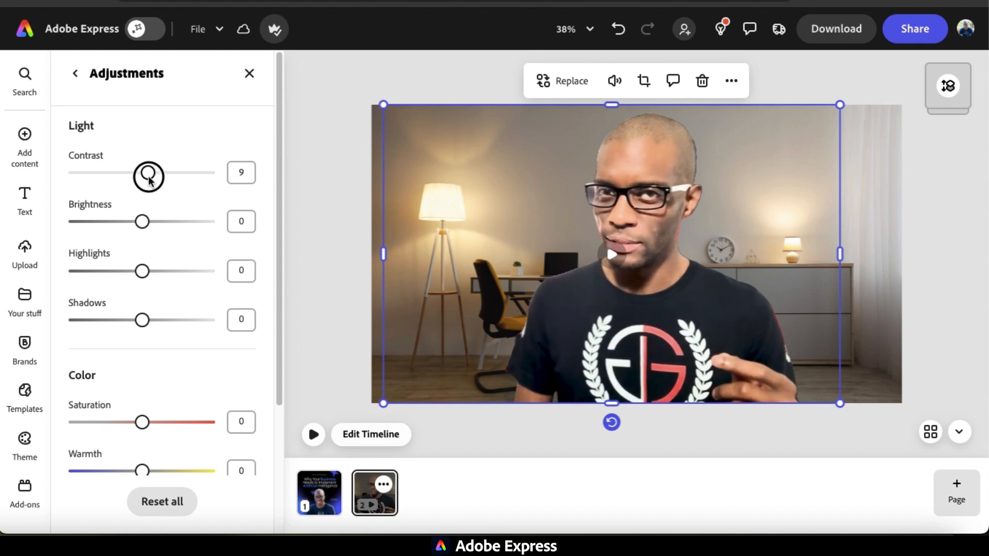
{"action": "left_click_drag", "start_coordinate": [142, 222], "coordinate": [132, 221]}
{"action": "left_click_drag", "start_coordinate": [142, 271], "coordinate": [137, 271]}
{"action": "left_click_drag", "start_coordinate": [142, 319], "coordinate": [123, 326]}
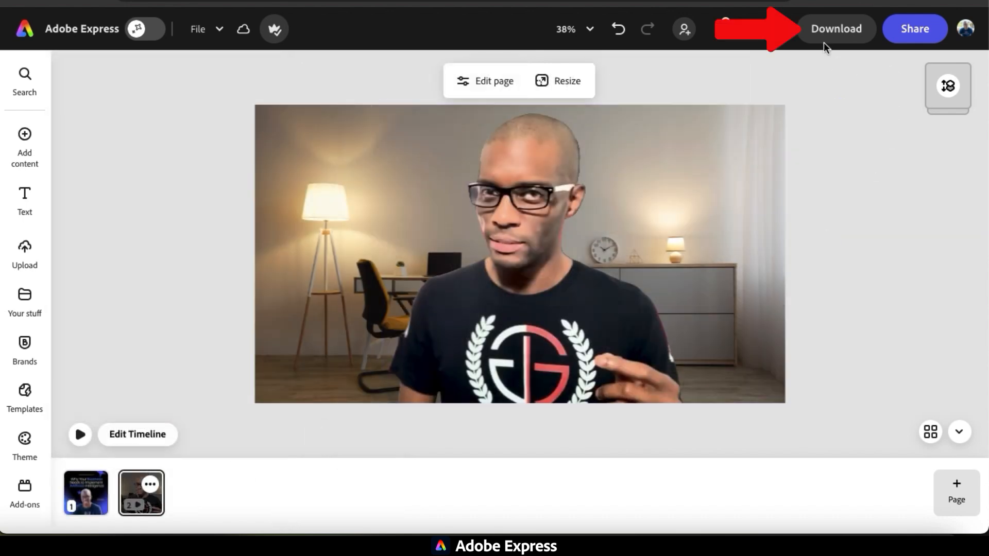
Download the selected page as an MP4 at 1080p (Original size) and play back the finished design
{"action": "left_click", "coordinate": [840, 40]}
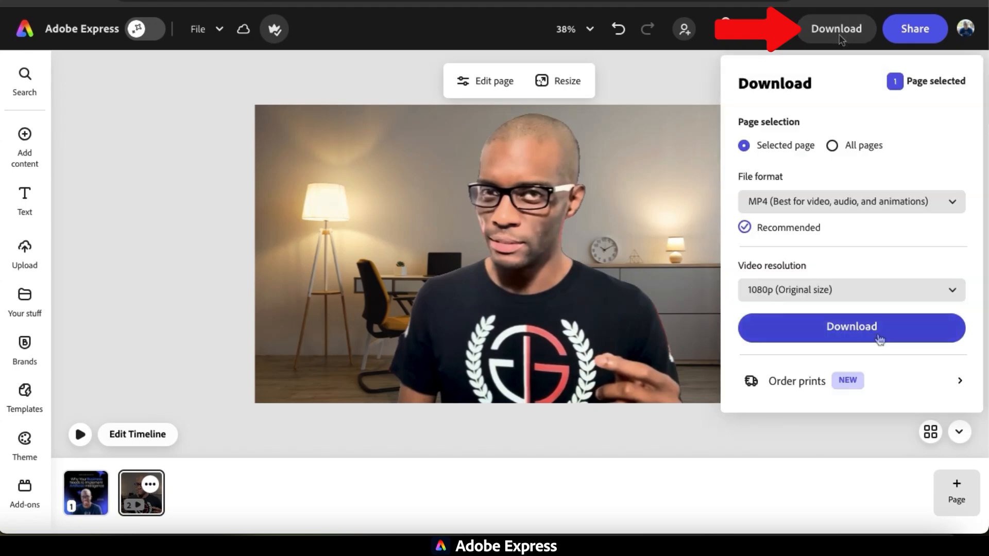
{"action": "left_click", "coordinate": [858, 335]}
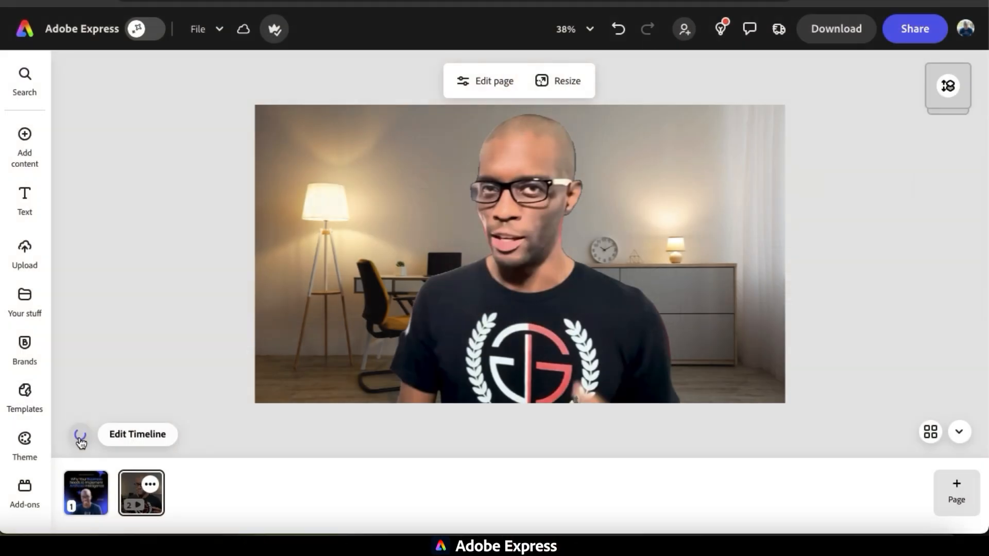
{"action": "left_click", "coordinate": [79, 435]}
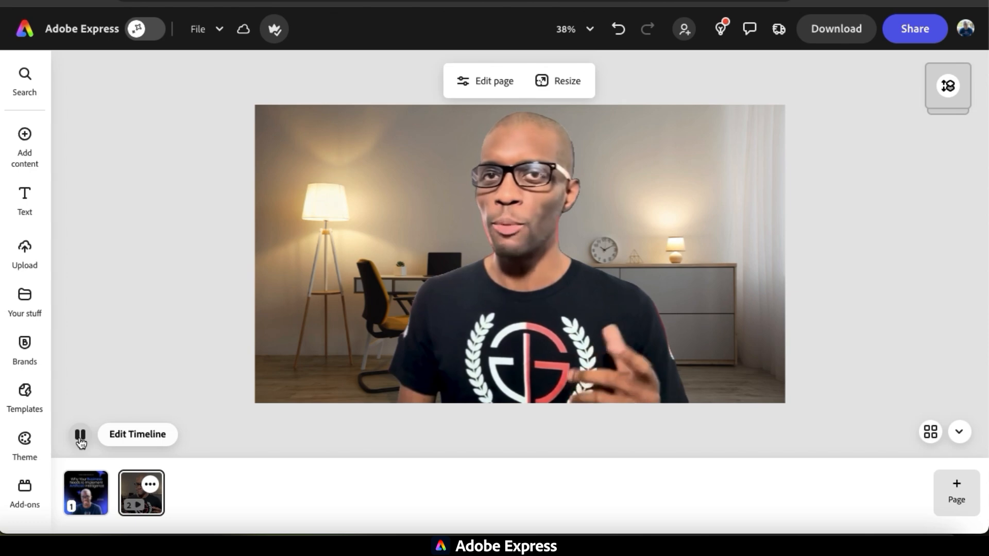